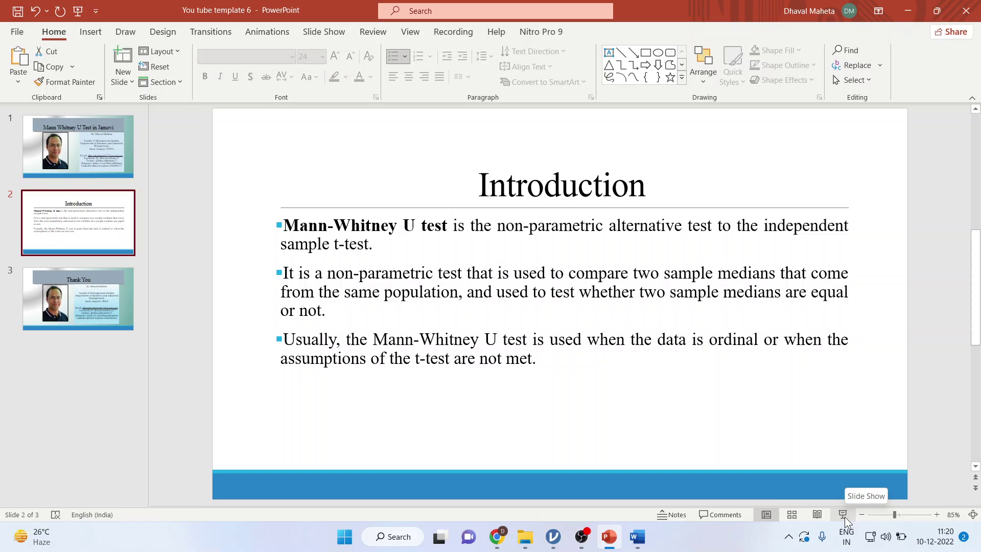
# Step: Inspect the salary and minority columns of the 474-row Employee data dataset in jamovi
pyautogui.click(553, 537)
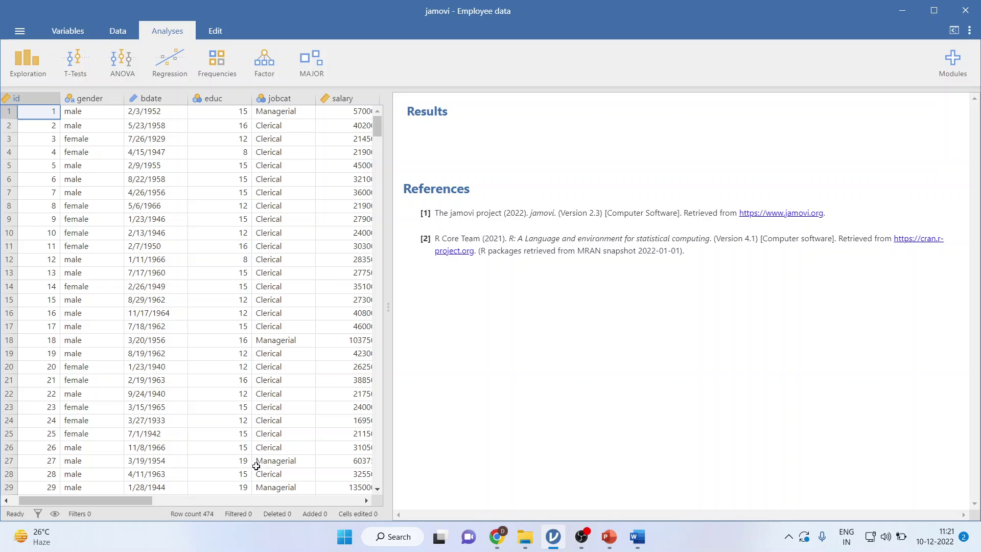
pyautogui.moveTo(132, 502); pyautogui.dragTo(168, 501)
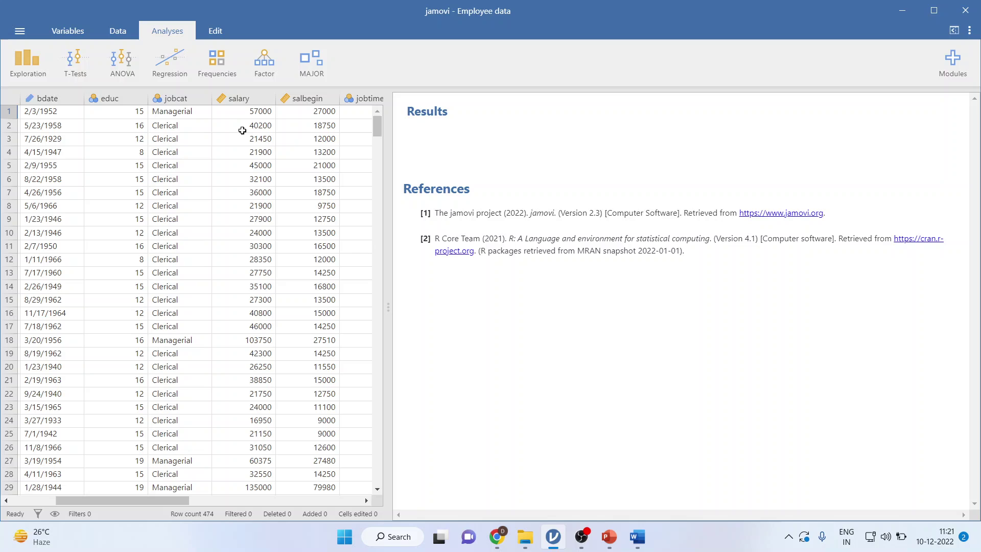
pyautogui.click(243, 98)
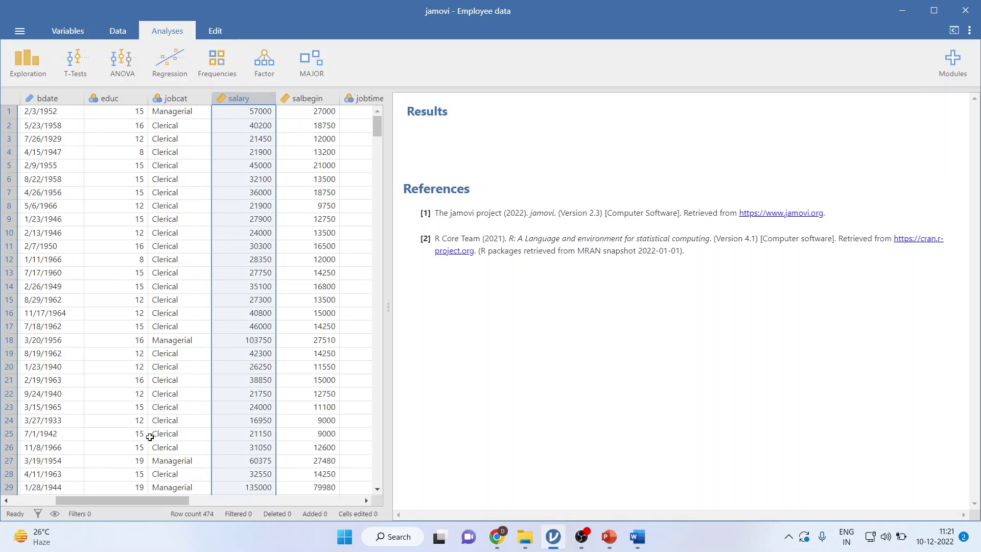
pyautogui.moveTo(158, 501); pyautogui.dragTo(261, 490)
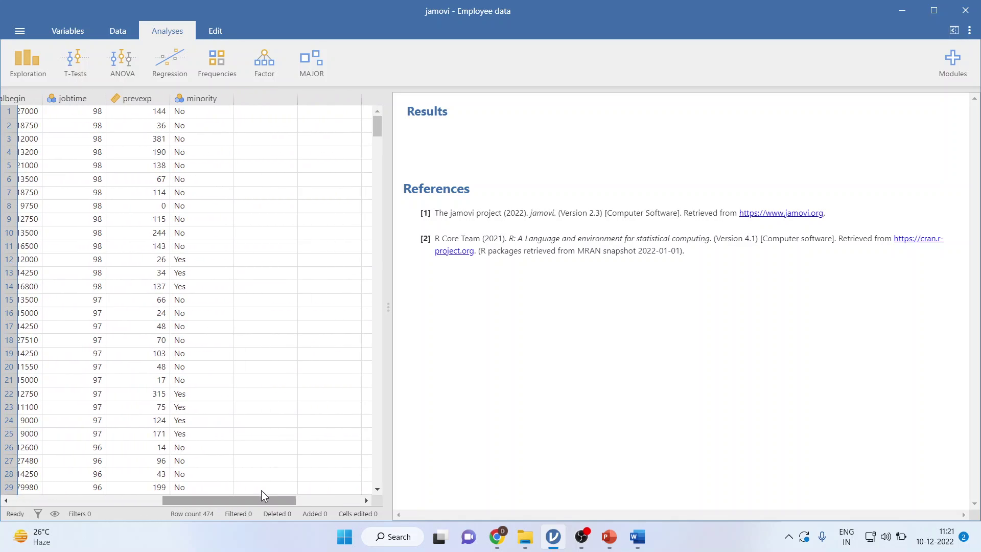
pyautogui.click(200, 99)
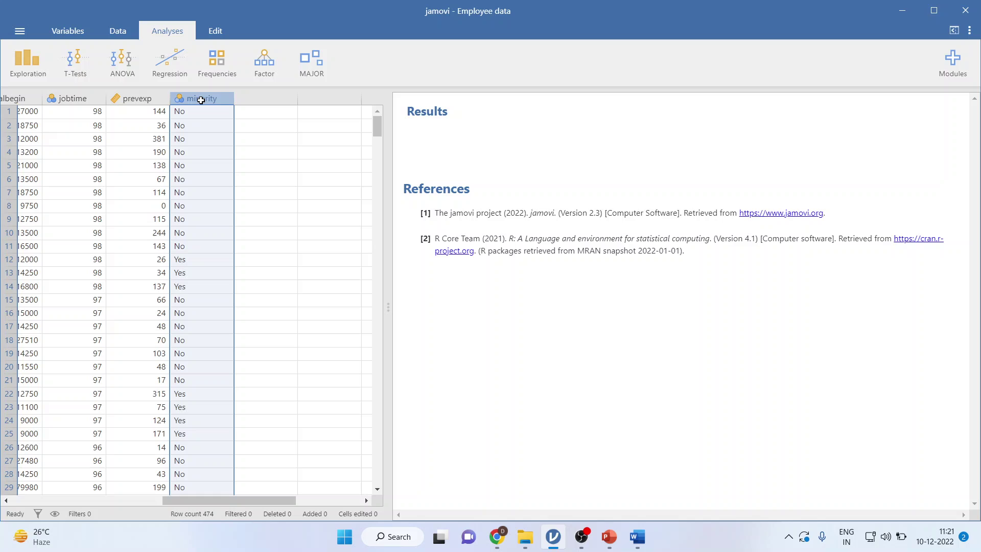
pyautogui.moveTo(226, 503)
pyautogui.mouseDown()
pyautogui.moveTo(51, 504)
pyautogui.moveTo(228, 517)
pyautogui.mouseUp()
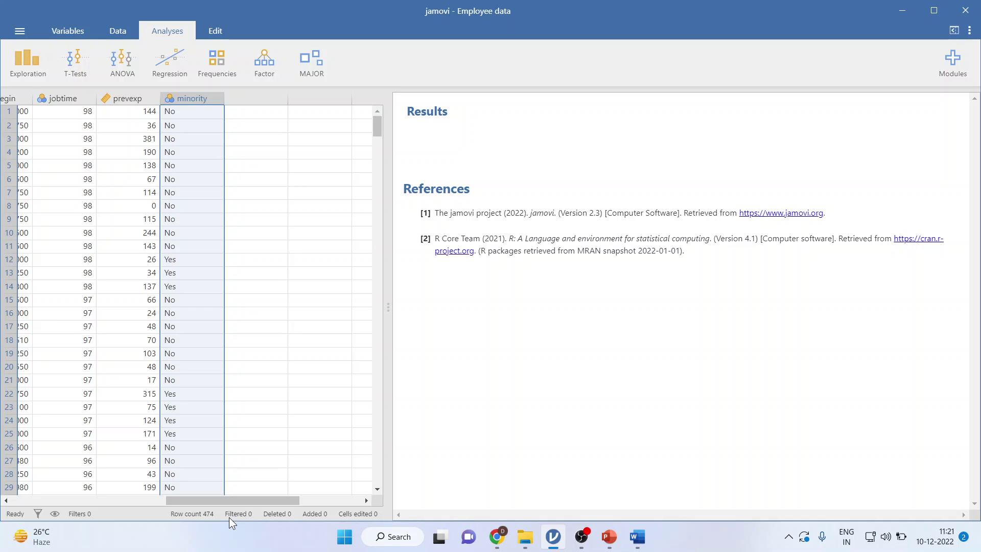
pyautogui.moveTo(229, 517); pyautogui.dragTo(166, 501)
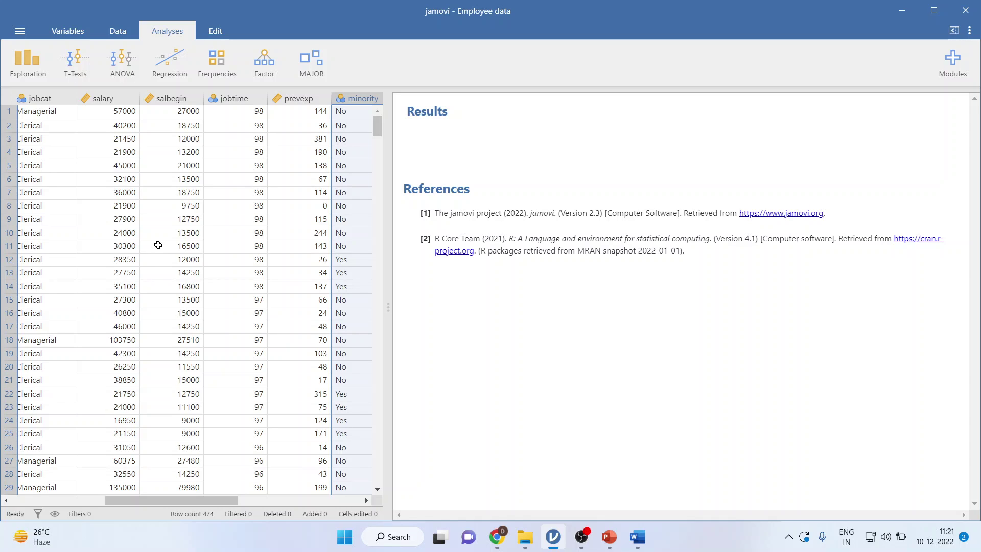
# Step: Set up an independent samples Mann-Whitney U test with salary as dependent and minority as grouping variable
pyautogui.click(75, 69)
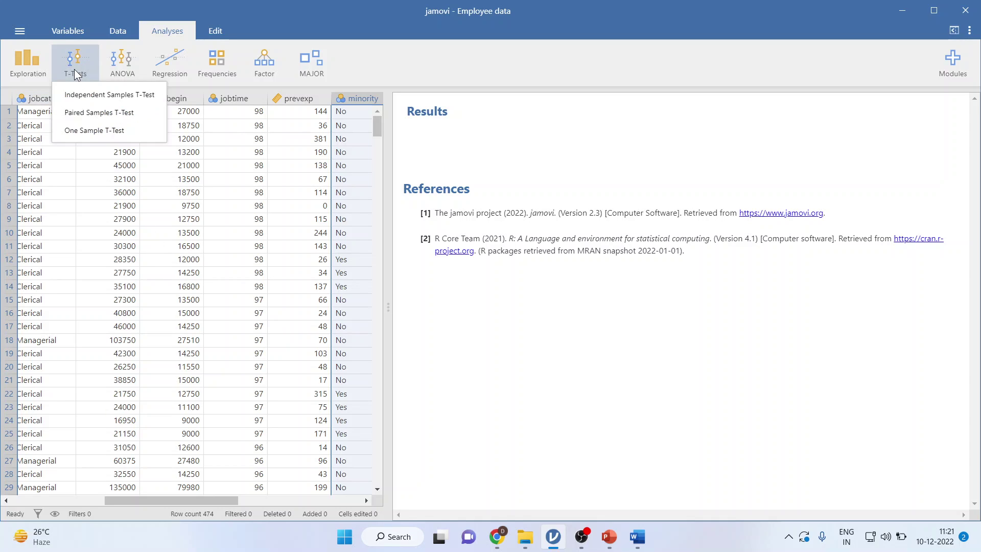
pyautogui.click(87, 96)
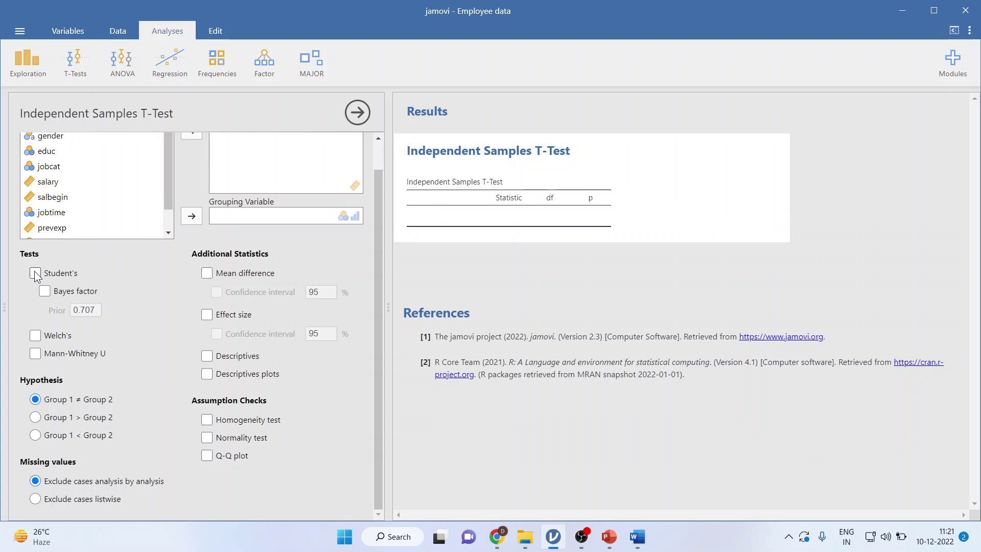
pyautogui.click(35, 353)
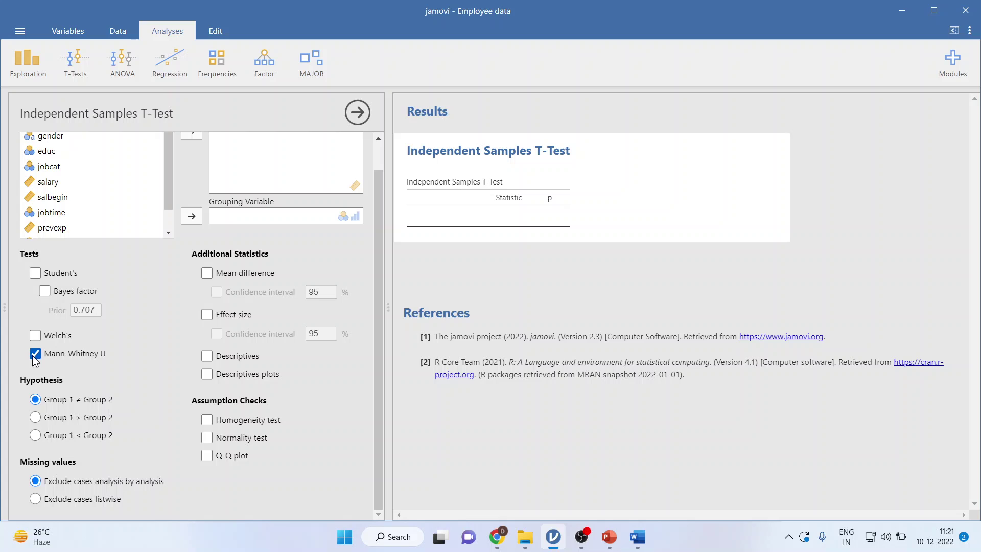
pyautogui.click(51, 181)
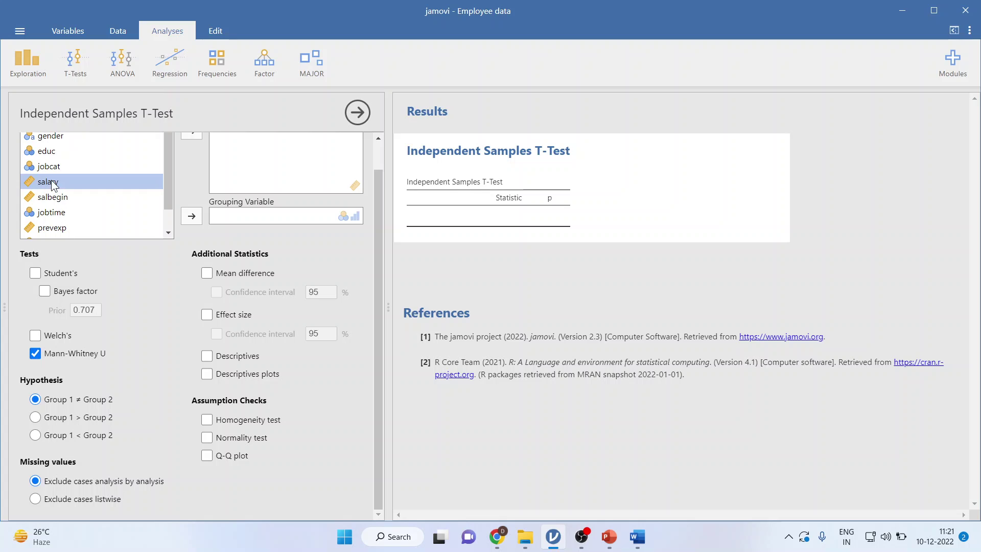
pyautogui.click(189, 135)
pyautogui.moveTo(374, 209); pyautogui.dragTo(378, 182)
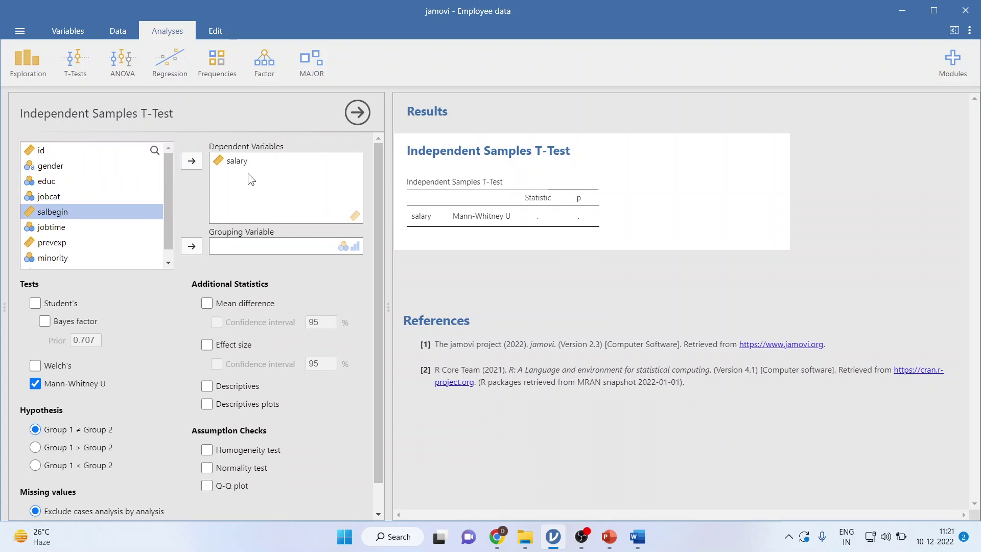
pyautogui.click(59, 258)
pyautogui.click(190, 248)
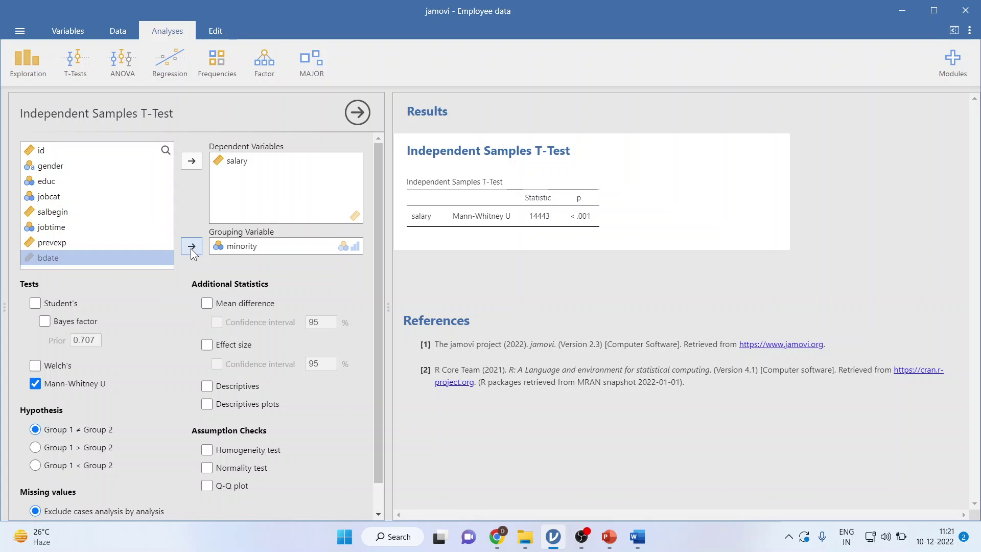
# Step: Copy the Mann-Whitney results table (U = 14443, p < .001) to the clipboard
pyautogui.rightClick(581, 234)
pyautogui.moveTo(606, 244)
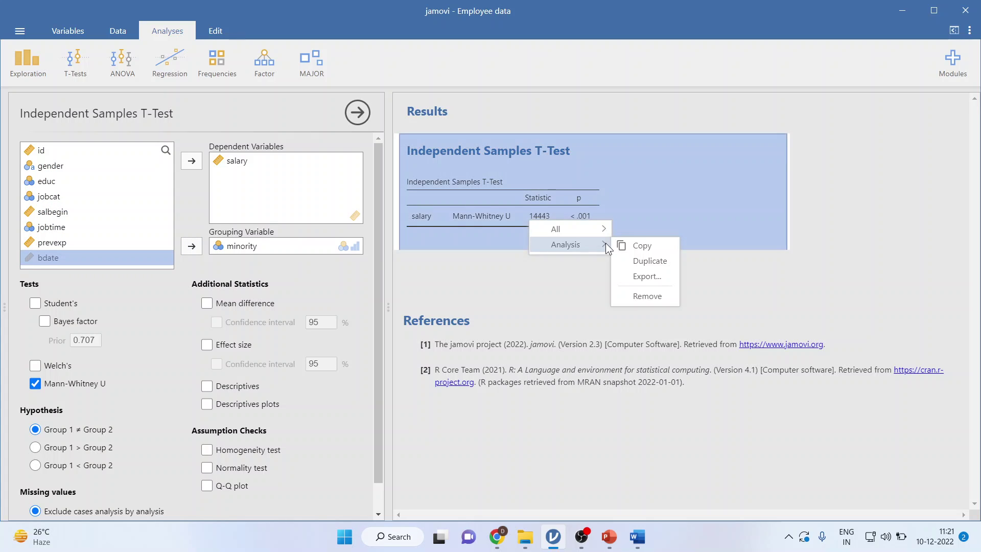
pyautogui.click(648, 250)
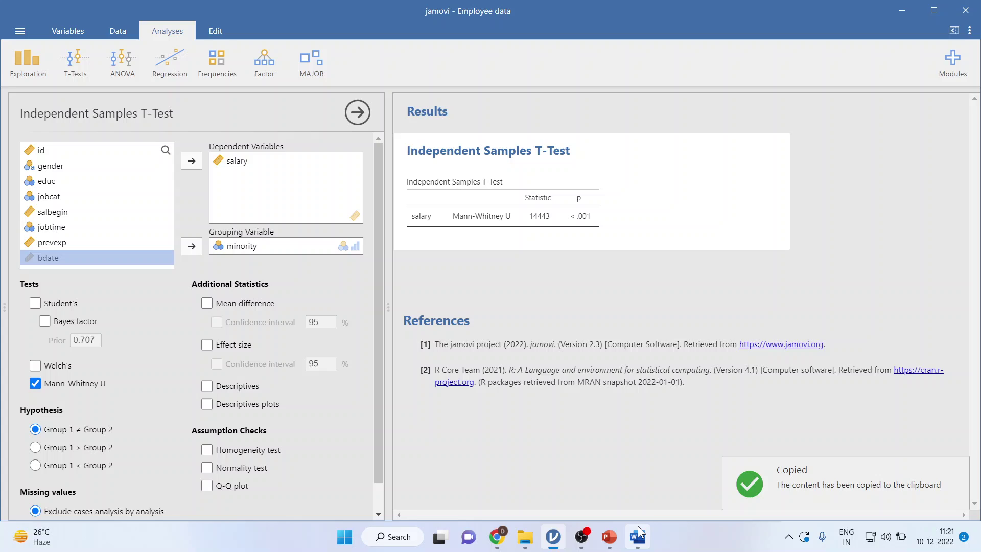
# Step: Look over the research, null and alternative hypothesis lines in the Word case study
pyautogui.click(637, 536)
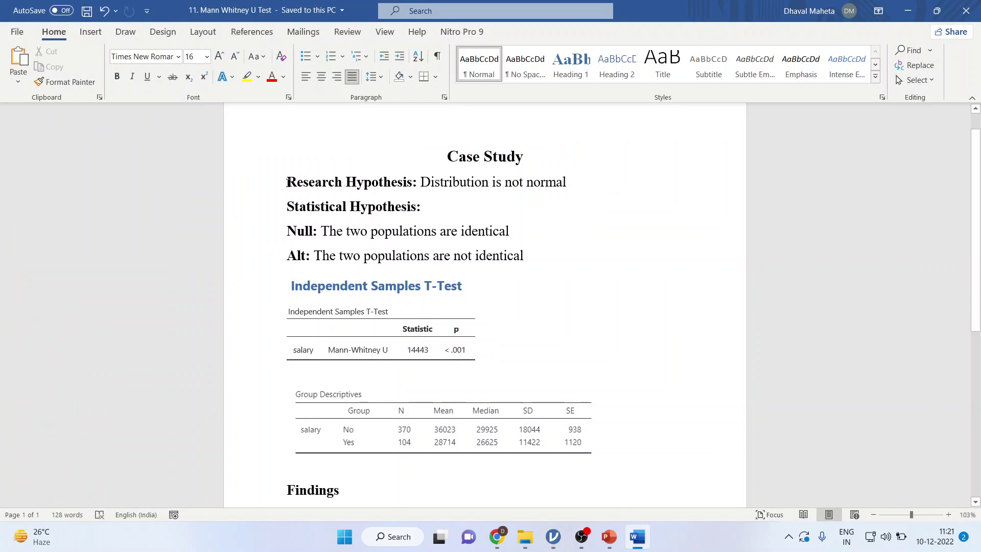
pyautogui.moveTo(287, 182); pyautogui.dragTo(575, 194)
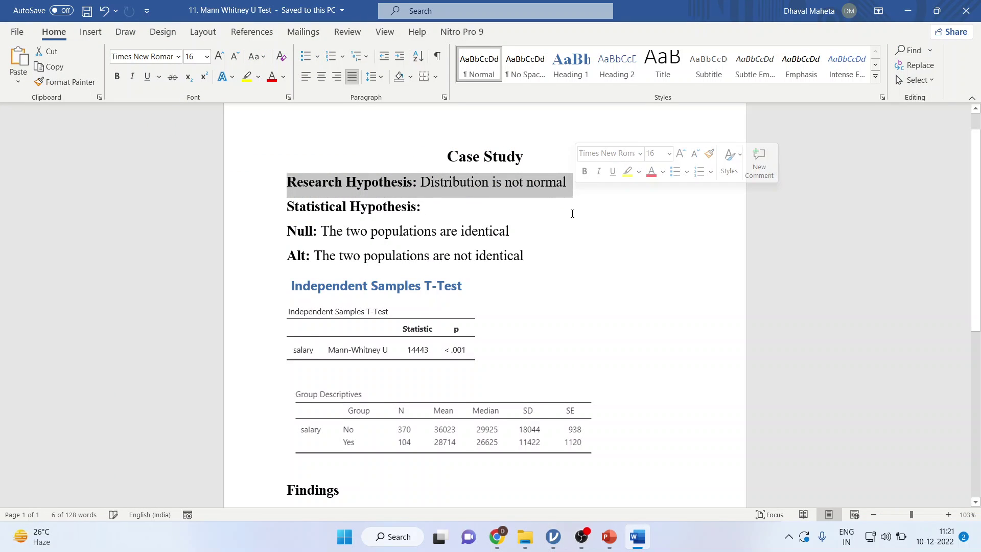
pyautogui.click(572, 213)
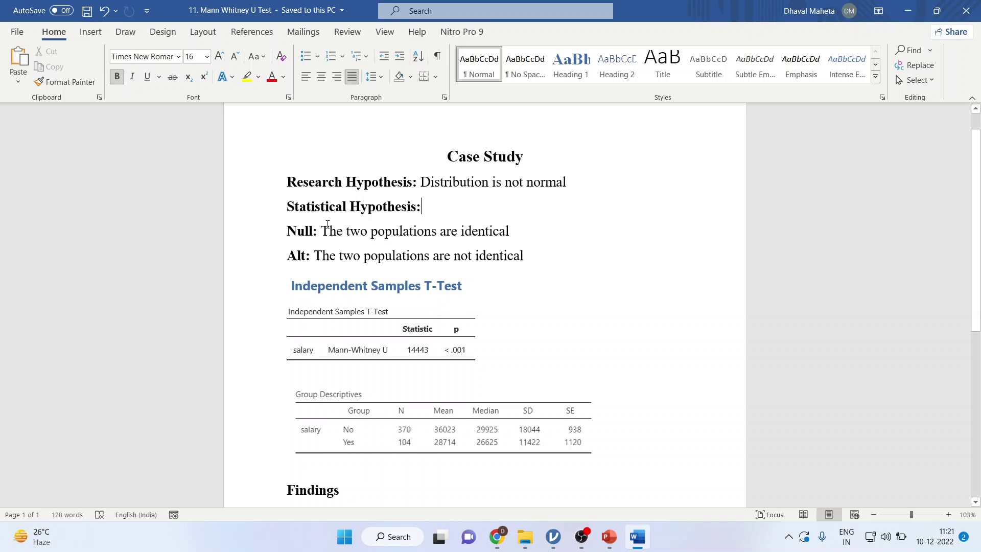
pyautogui.moveTo(321, 231); pyautogui.dragTo(517, 231)
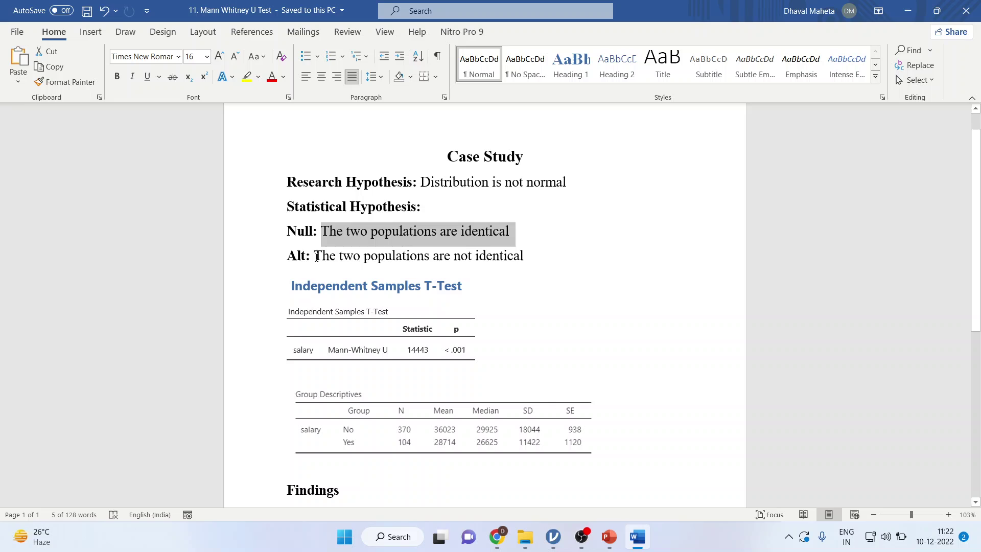
pyautogui.moveTo(317, 257); pyautogui.dragTo(533, 259)
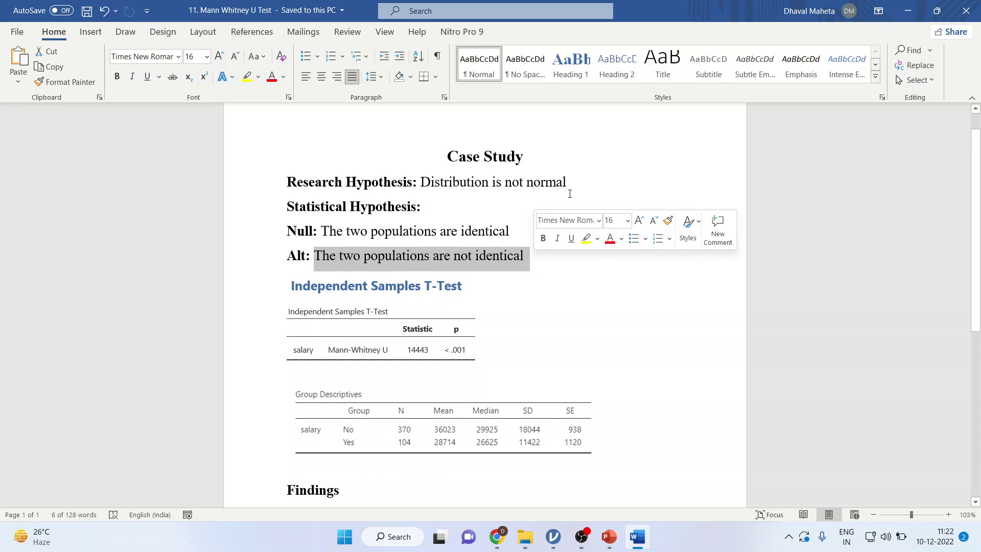
# Step: Replace the research hypothesis with 'Salary paid to those in minority is more in compared to those not in minority.'
pyautogui.moveTo(567, 182); pyautogui.dragTo(422, 184)
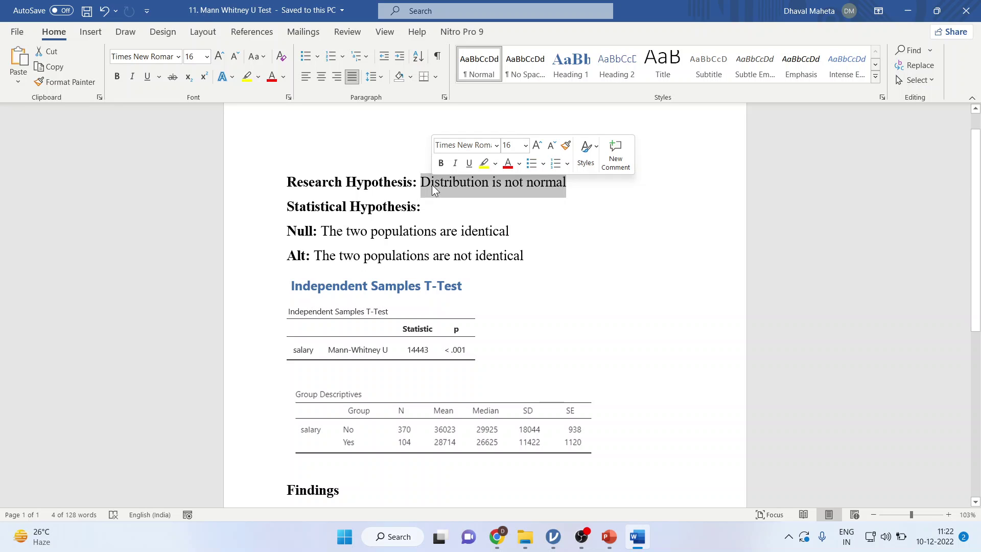
pyautogui.write('Saa')
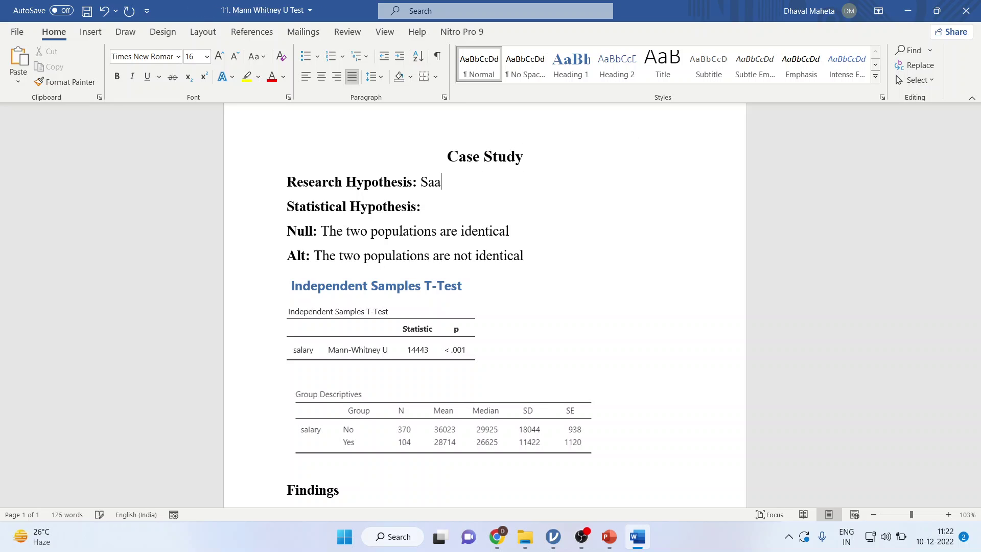
pyautogui.press('BackSpace')
pyautogui.write('lary paid to those in ')
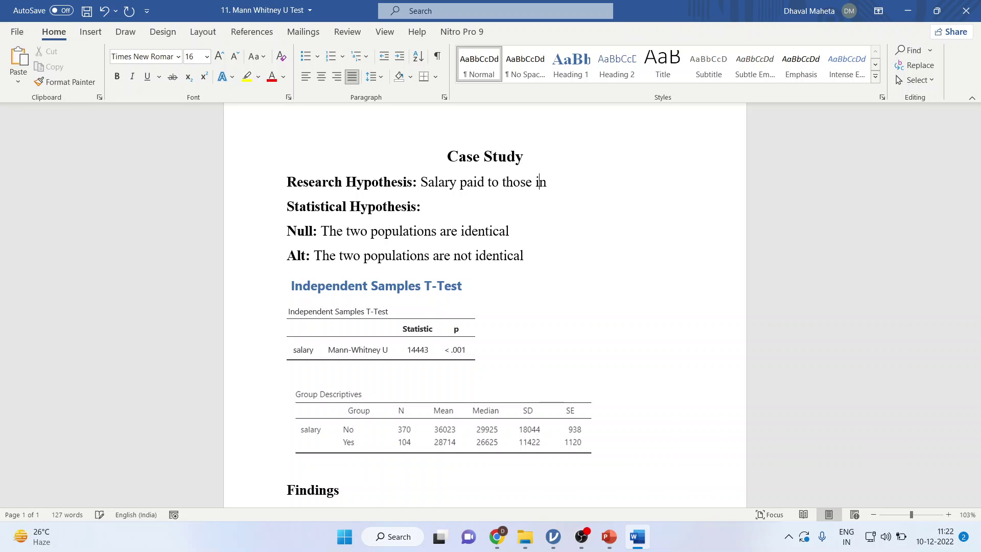
pyautogui.write('minority is more in compared')
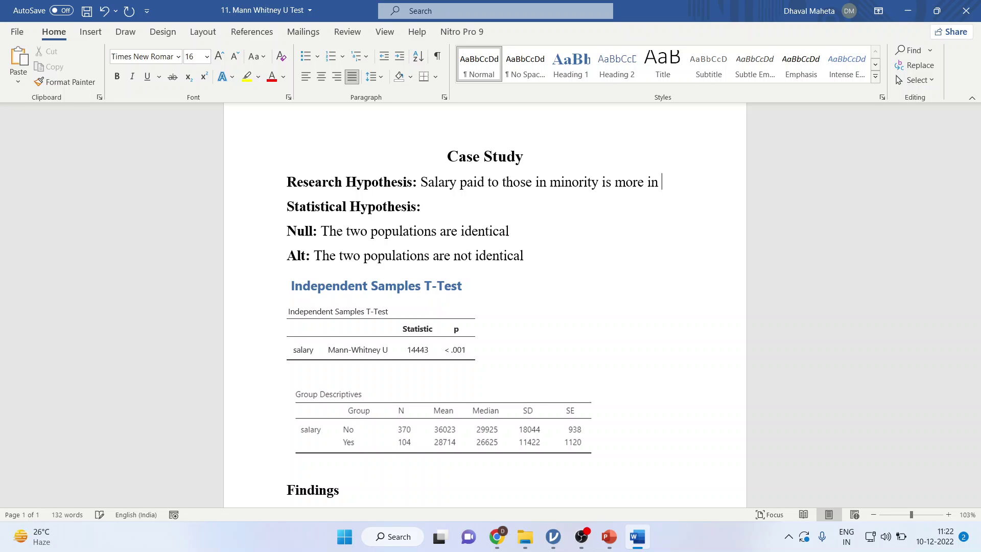
pyautogui.write(' to ')
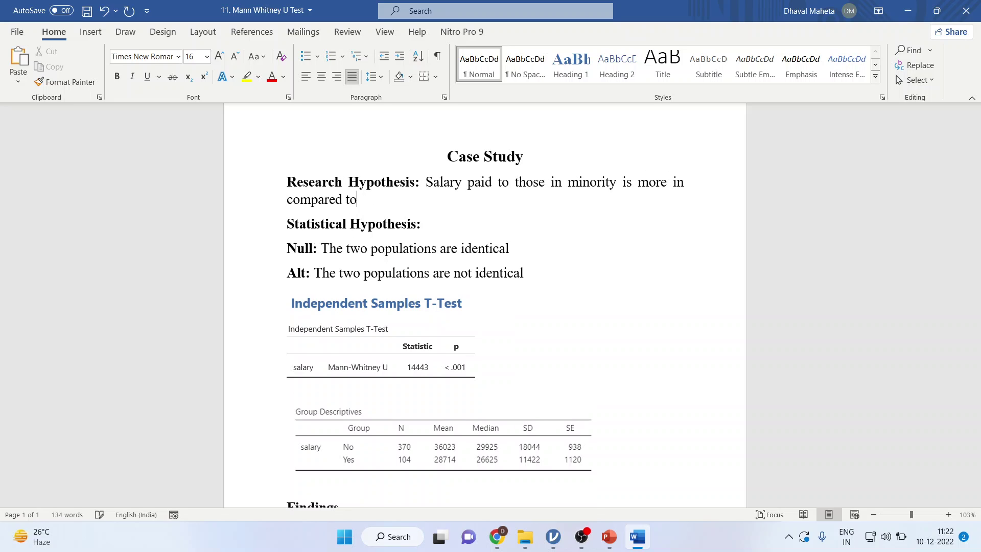
pyautogui.write('those not in mi')
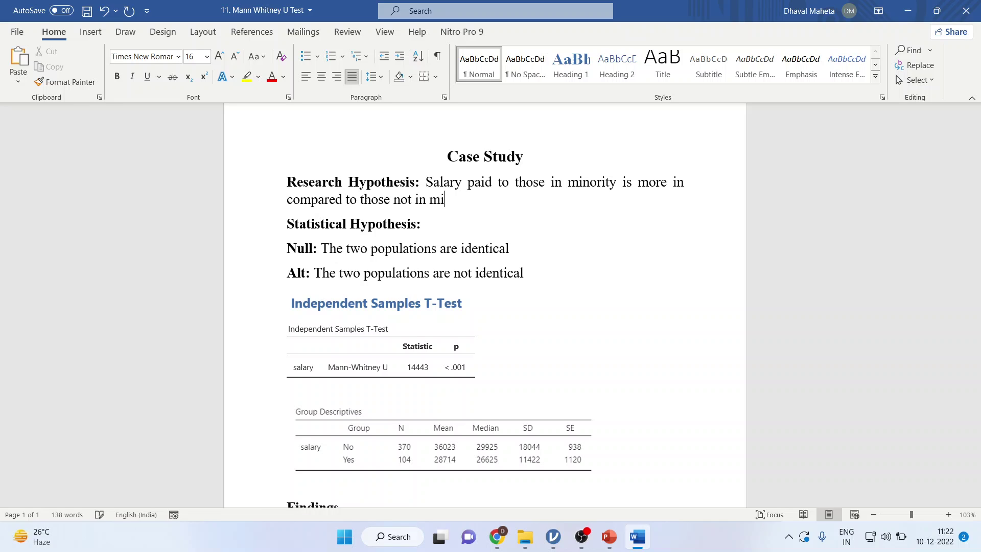
pyautogui.write('nority.')
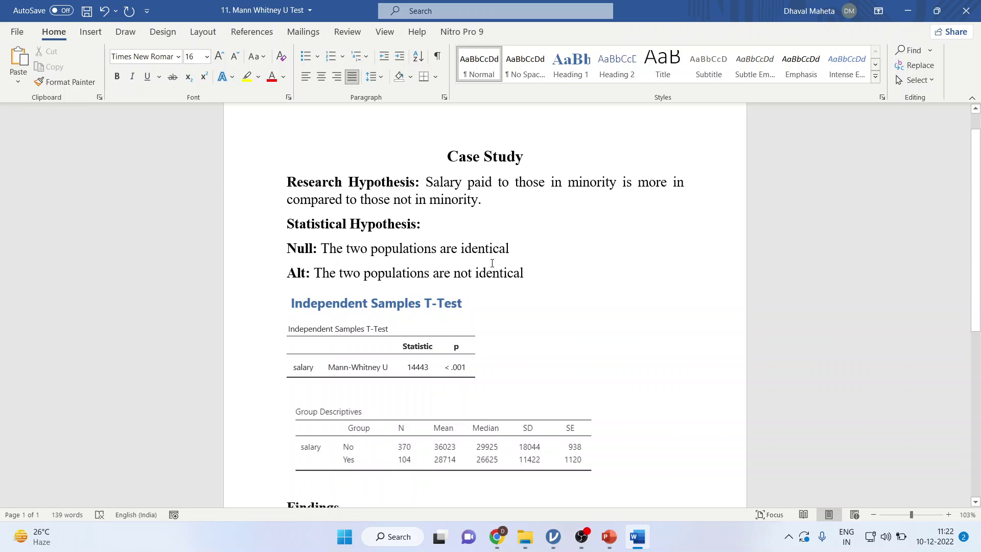
pyautogui.moveTo(313, 280); pyautogui.dragTo(532, 281)
pyautogui.moveTo(607, 323); pyautogui.dragTo(580, 339)
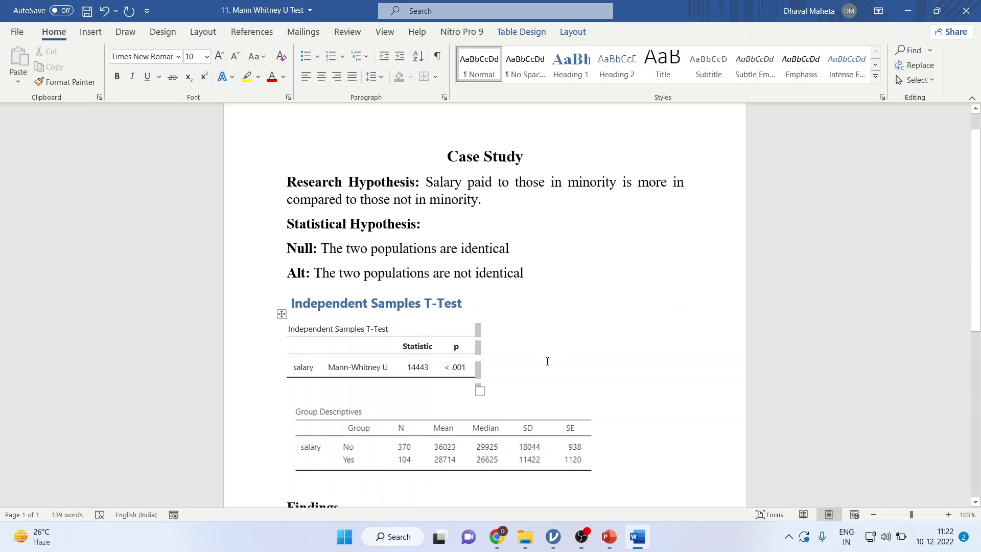
pyautogui.scroll(-3, 514, 335)
pyautogui.hotkey('shift', 'Tab')
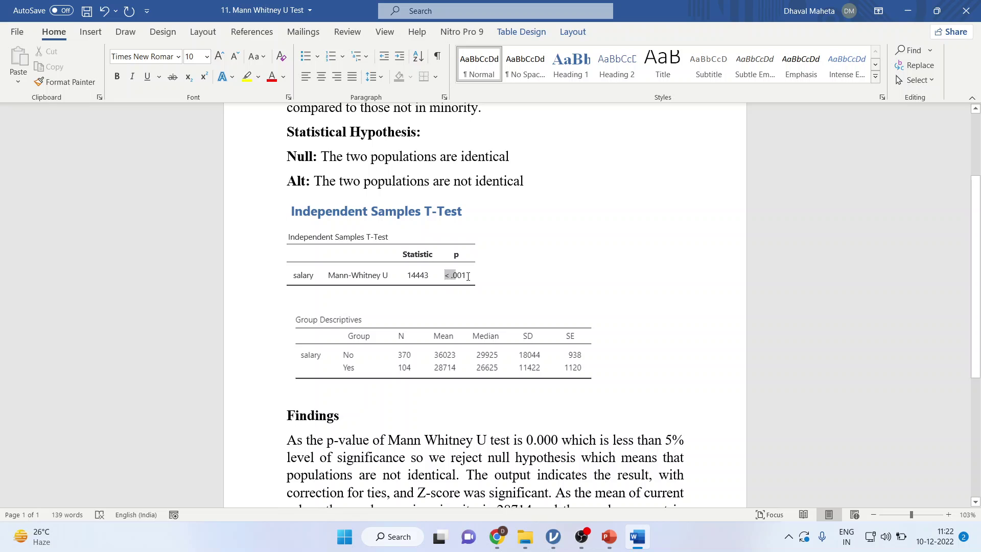
pyautogui.scroll(-3, 526, 359)
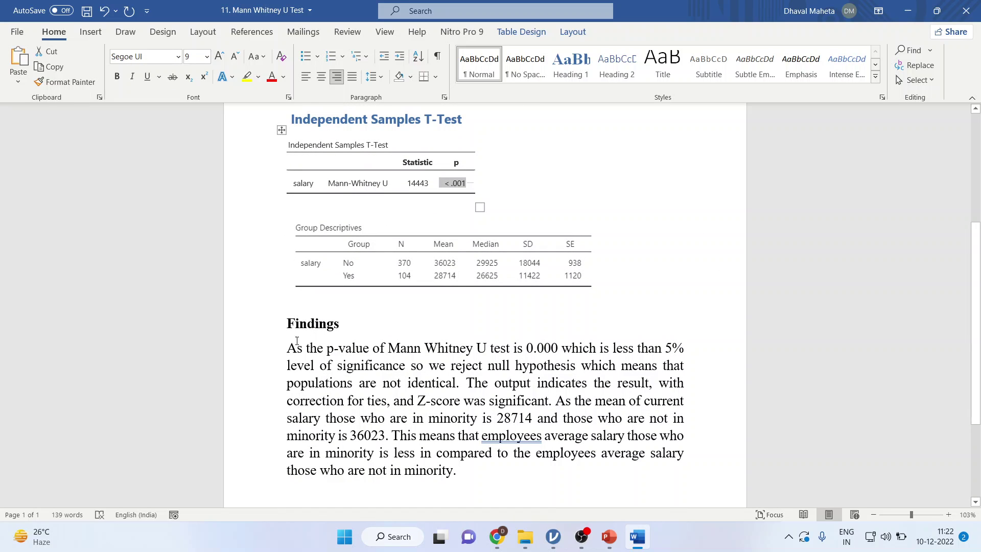
pyautogui.moveTo(291, 348); pyautogui.dragTo(503, 360)
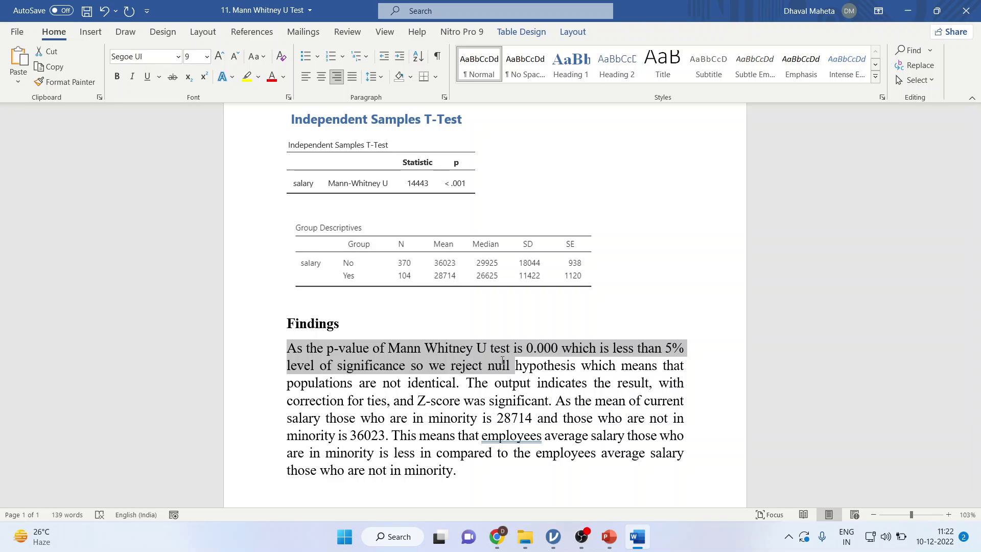
pyautogui.moveTo(503, 360); pyautogui.dragTo(458, 382)
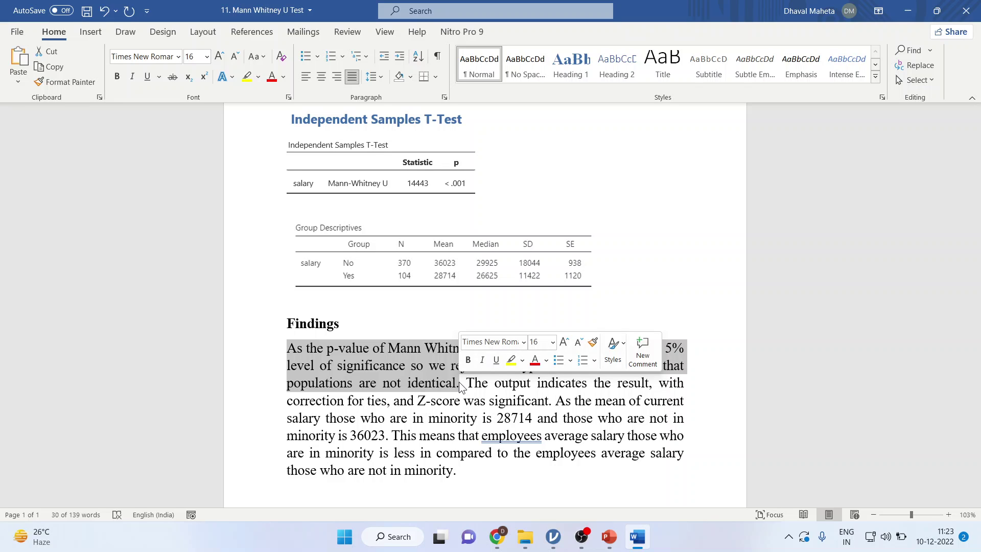
# Step: Review the Findings paragraph and its conclusion about minority salaries, then move to the PowerPoint presentation
pyautogui.click(527, 382)
pyautogui.moveTo(466, 387); pyautogui.dragTo(475, 387)
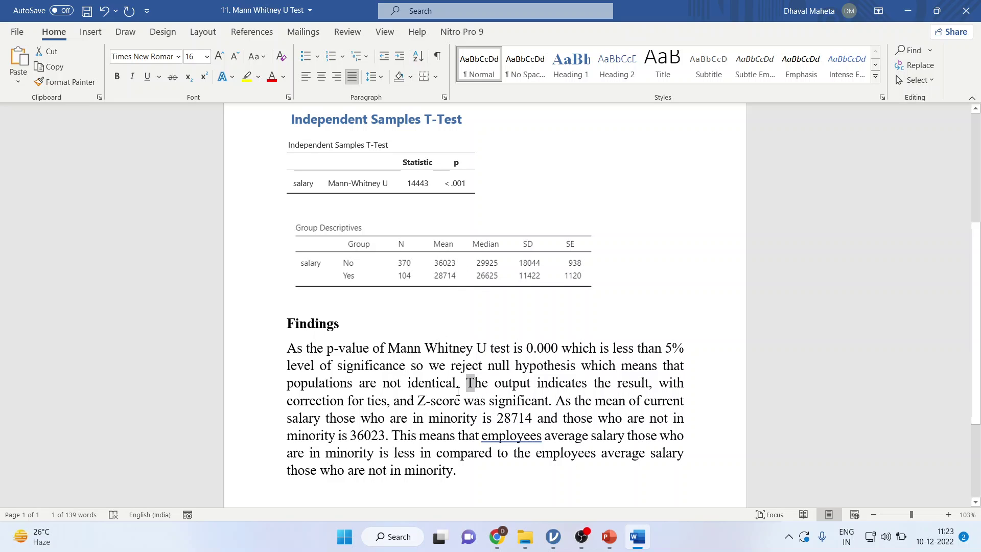
pyautogui.scroll(-1, 401, 434)
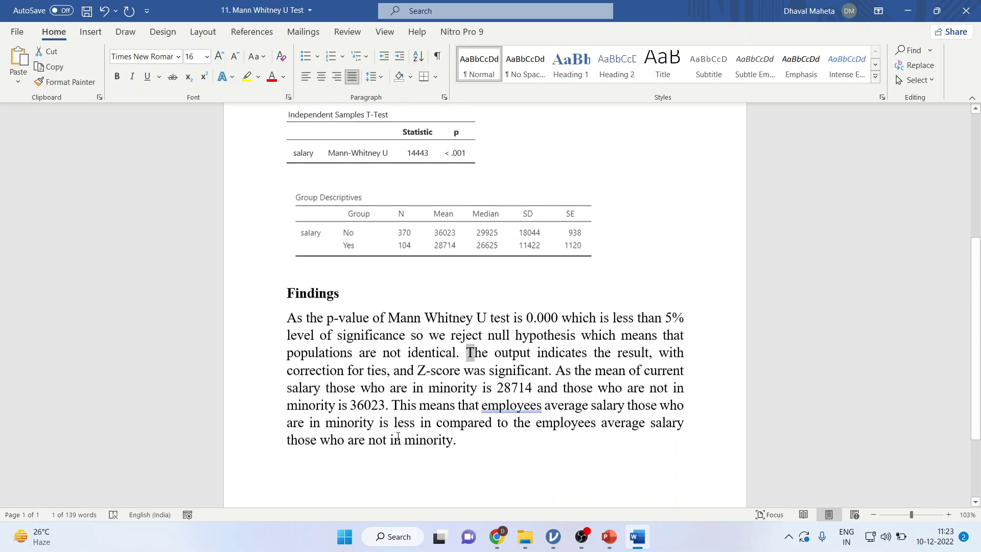
pyautogui.moveTo(392, 404); pyautogui.dragTo(469, 439)
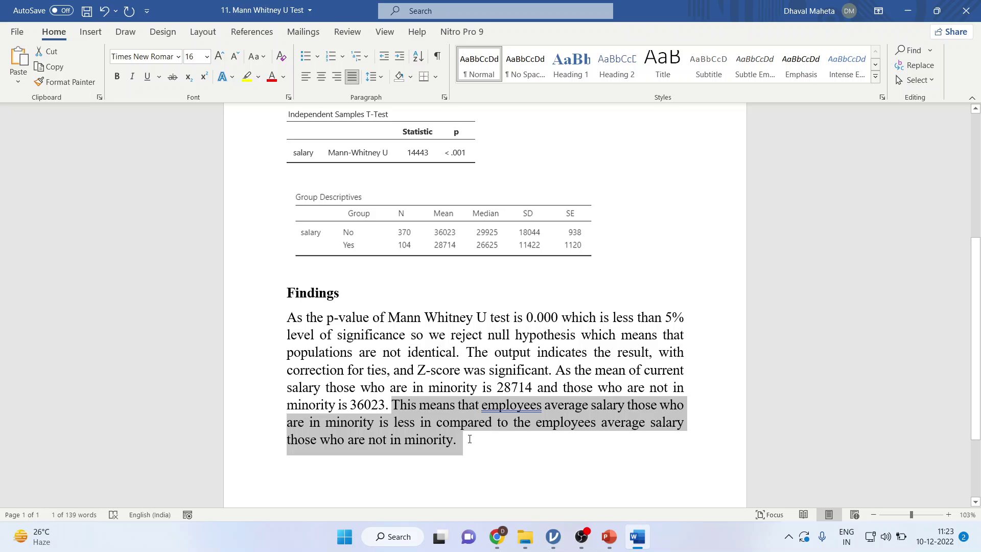
pyautogui.click(500, 446)
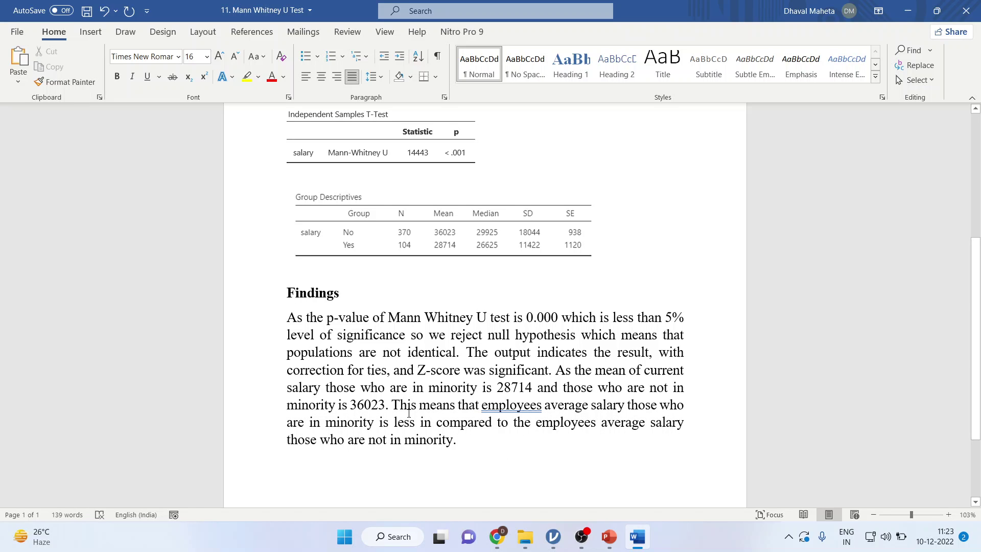
pyautogui.click(608, 537)
# Step: Show slide 3 of 3, the closing Thank You slide
pyautogui.click(112, 314)
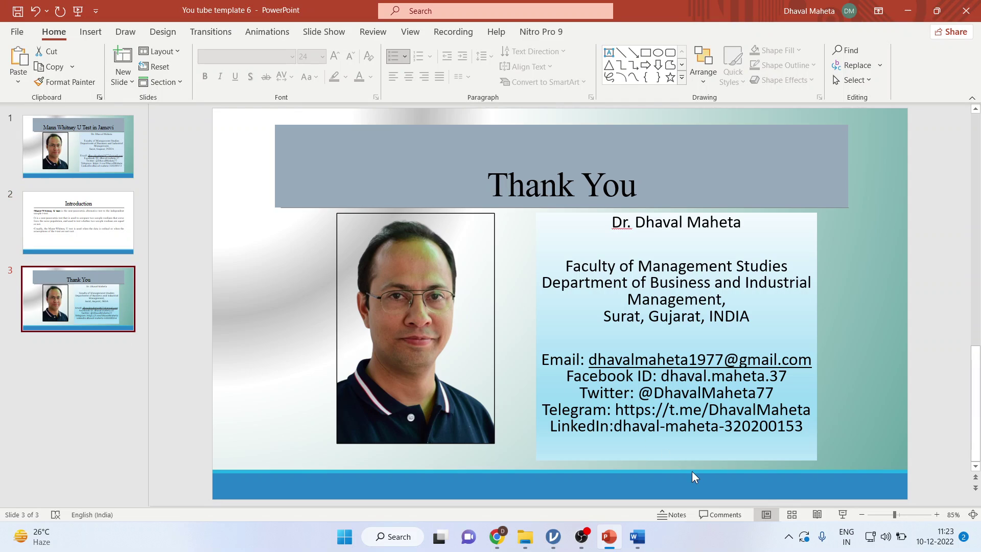